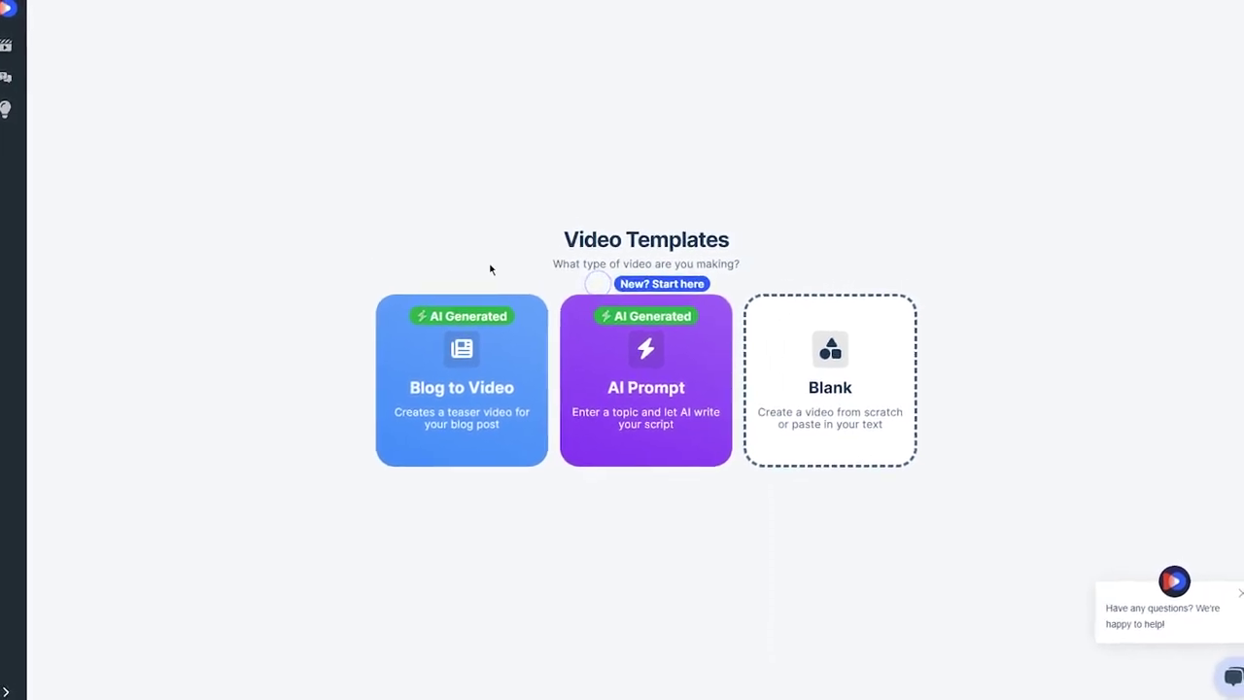
Open Vidon.ai's account sign-up page from the expanded sidebar
mouse_move(20, 408)
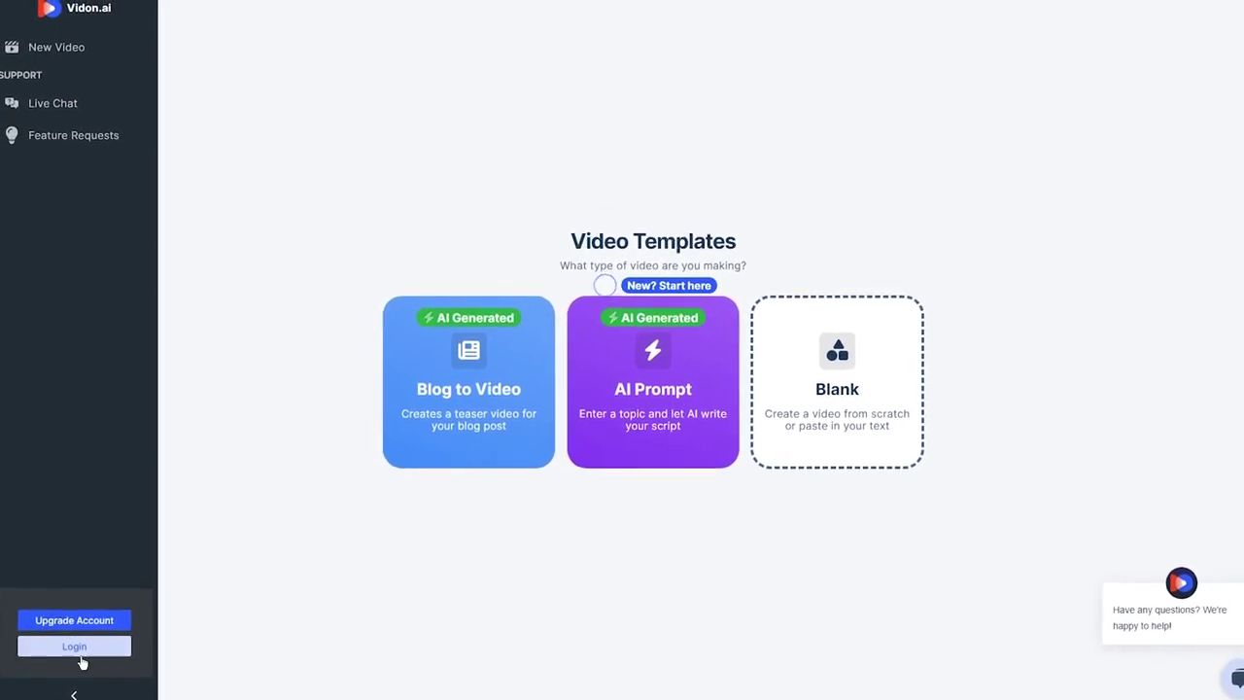
click(78, 643)
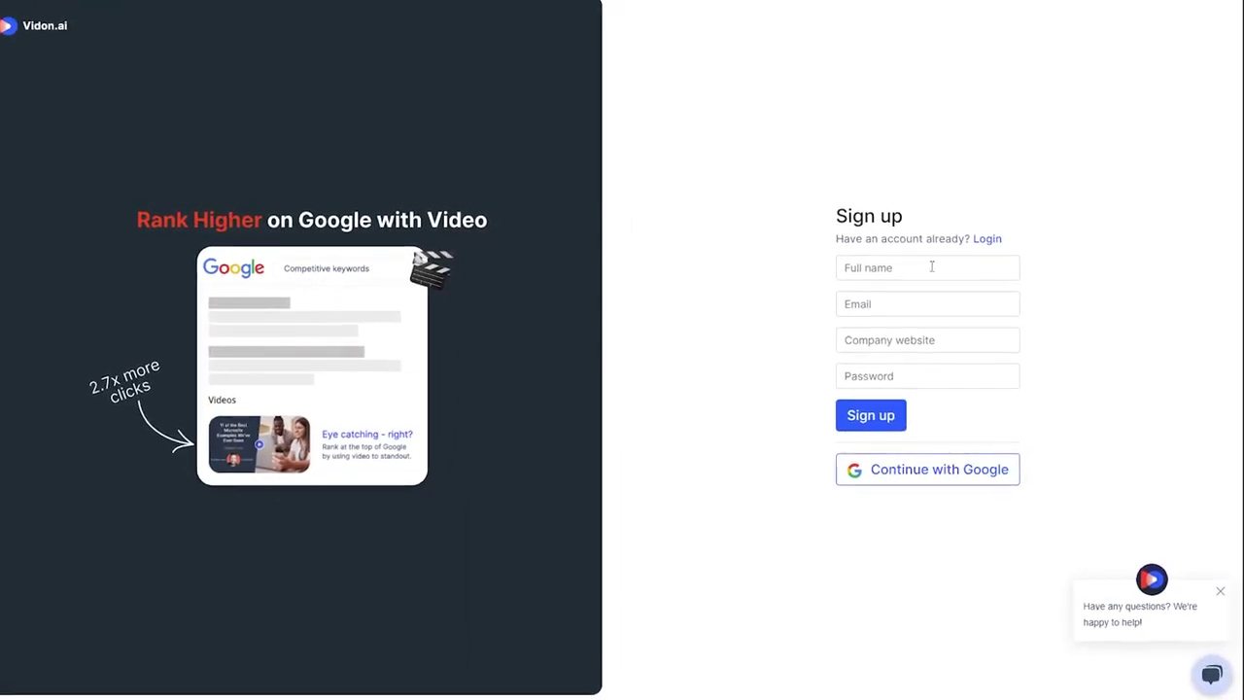
Get past sign-up back to the Video Templates chooser with Blog to Video, AI Prompt and Blank
triple_click(873, 210)
click(878, 230)
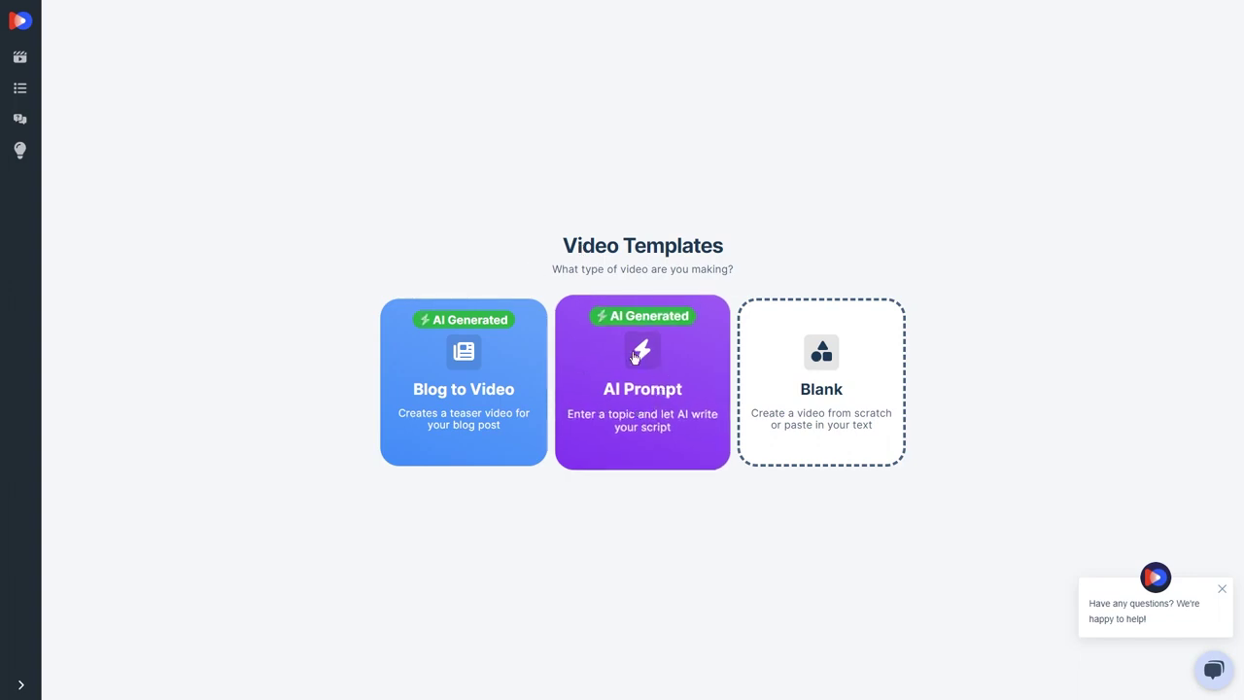
Start an AI Prompt video on 'How to get started with video marketing' at Short length
click(641, 399)
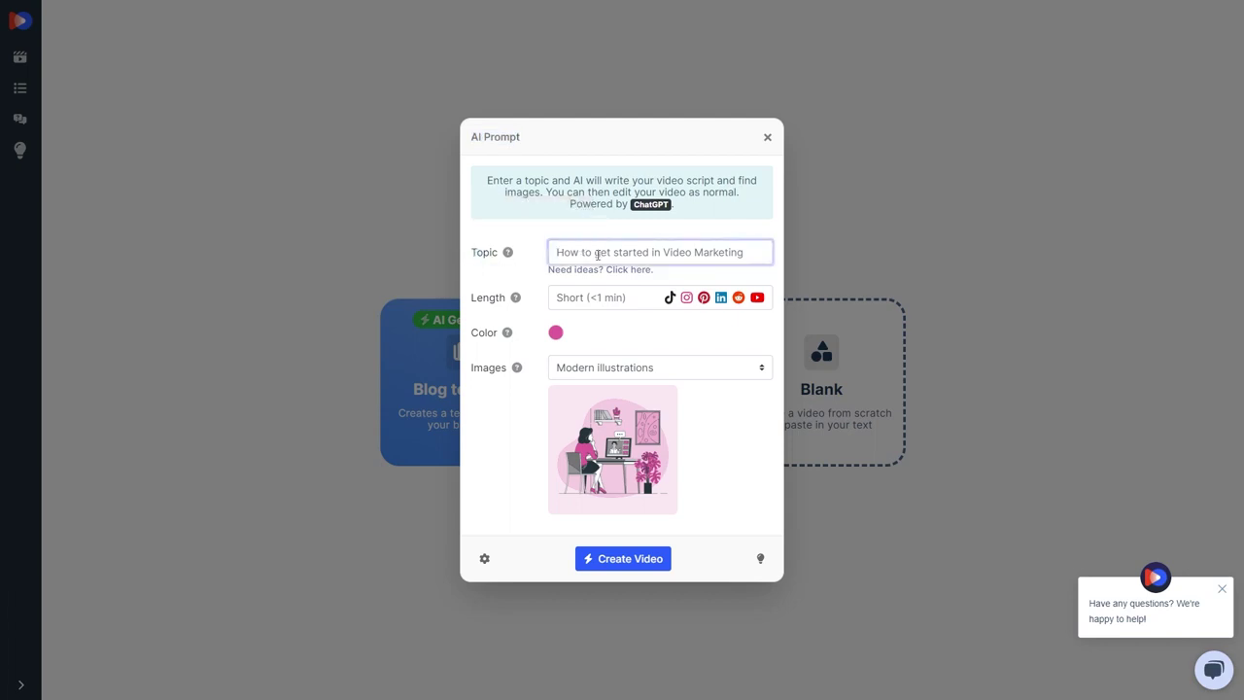
text(How to get started with video marketing)
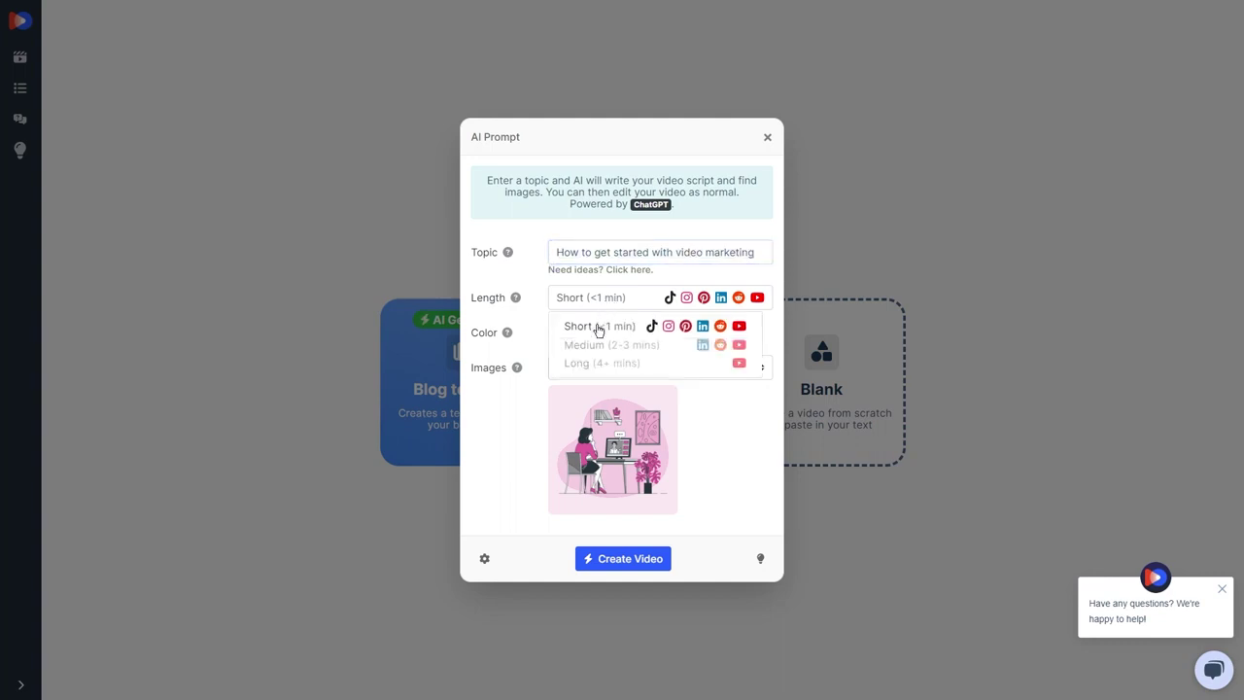
click(598, 329)
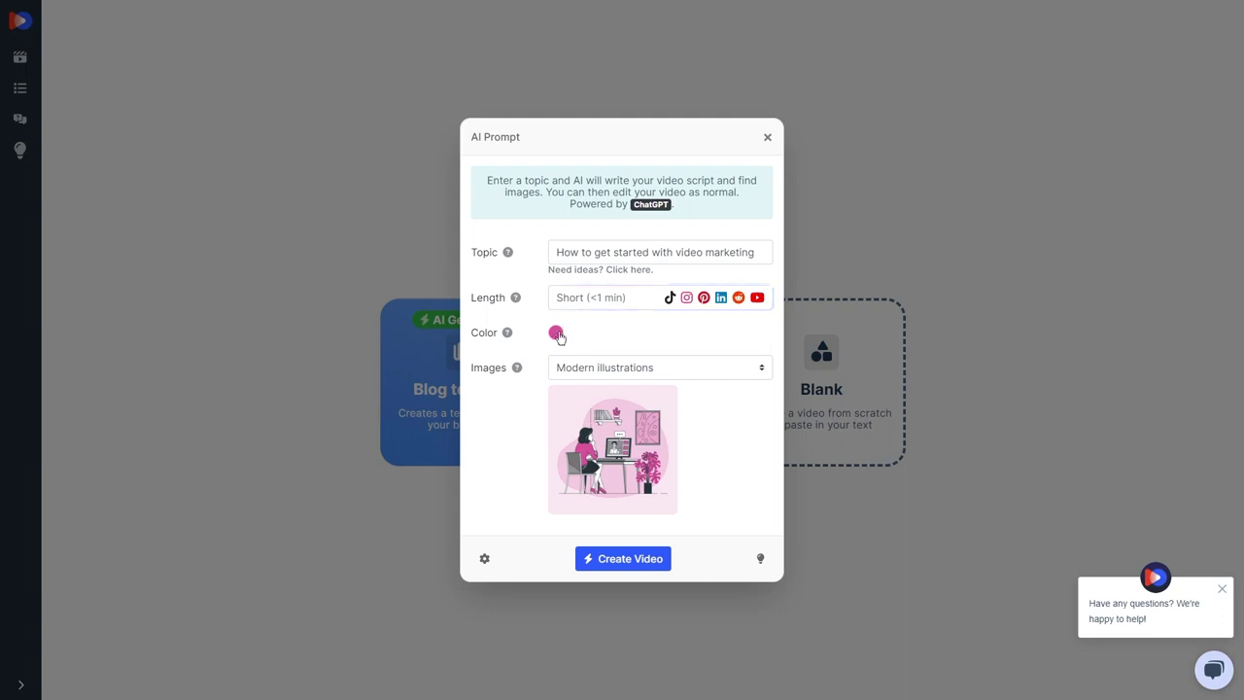
Choose mint-green colour and Modern illustrations, then generate the video
click(556, 333)
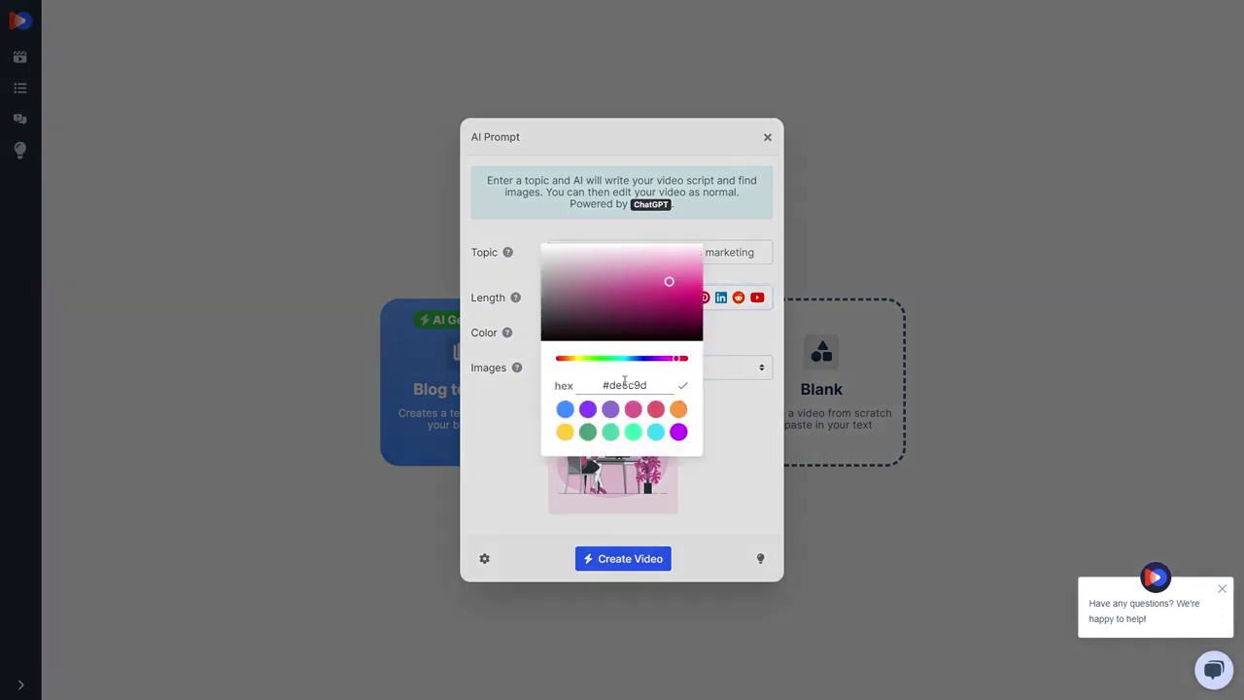
click(631, 432)
click(738, 348)
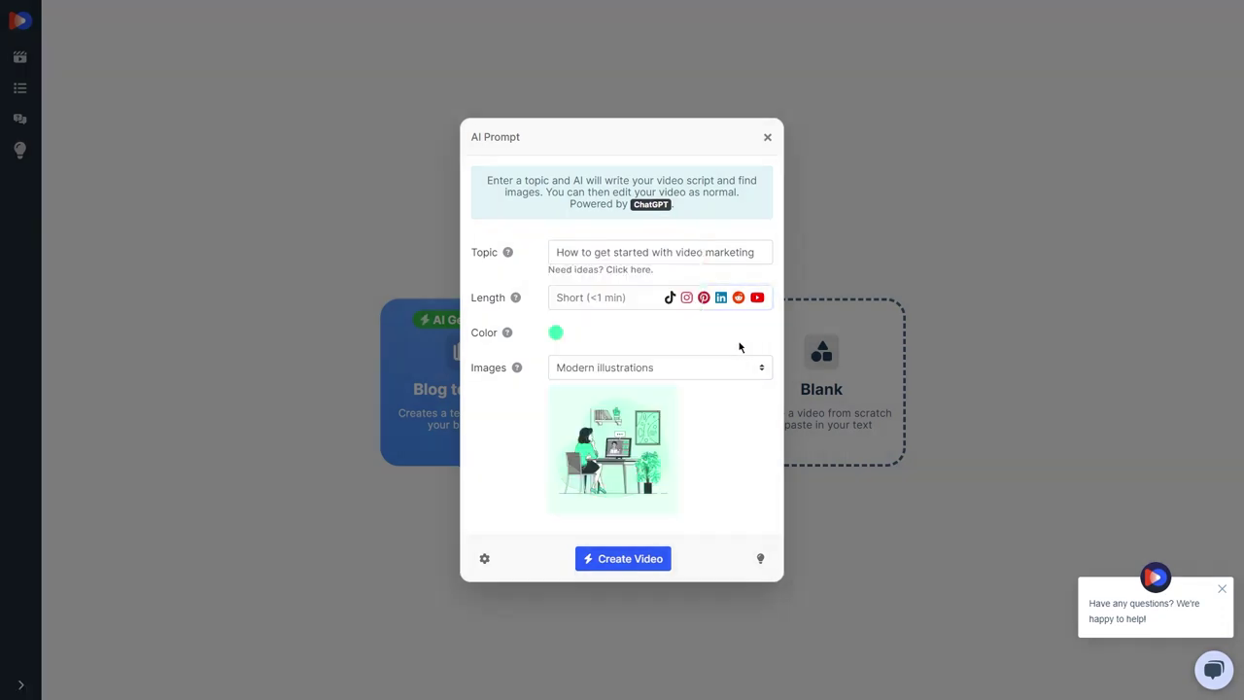
click(662, 369)
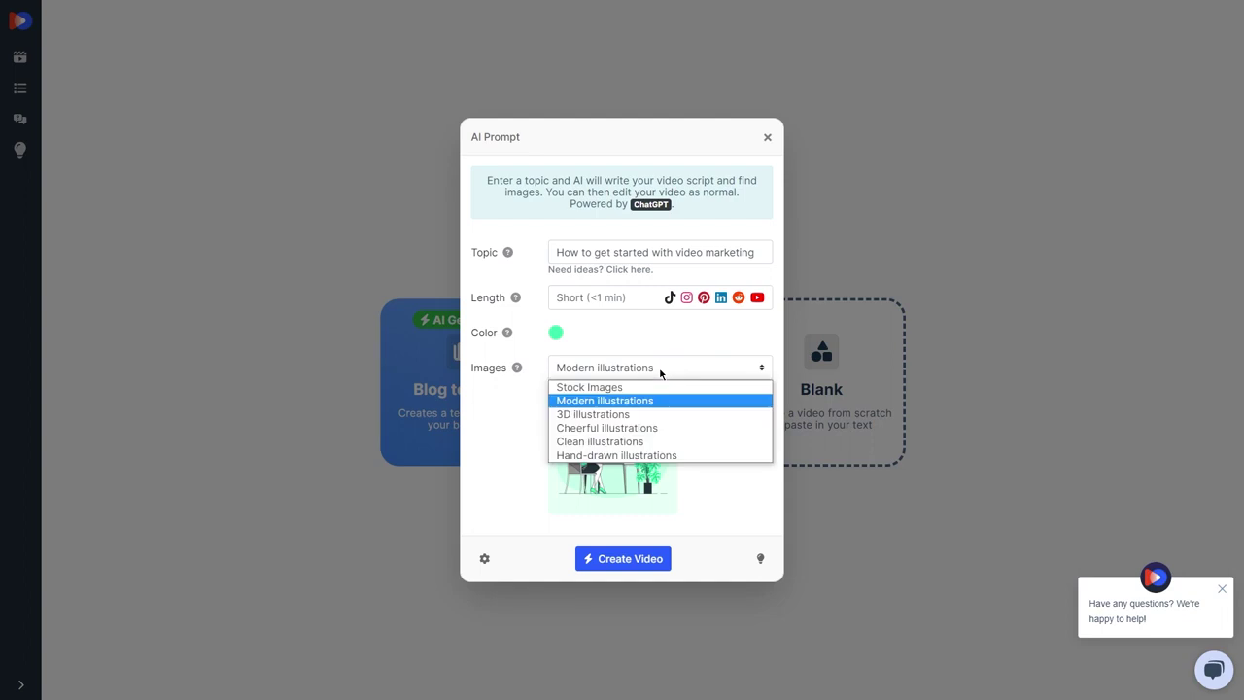
click(620, 402)
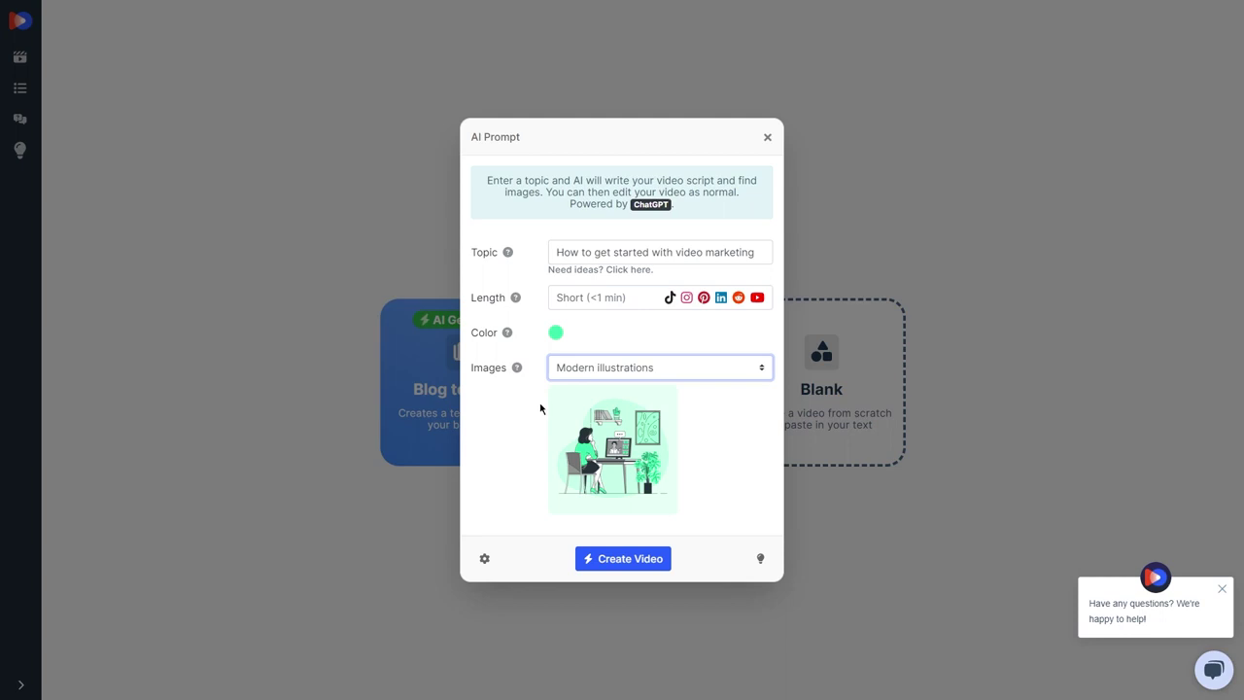
click(613, 562)
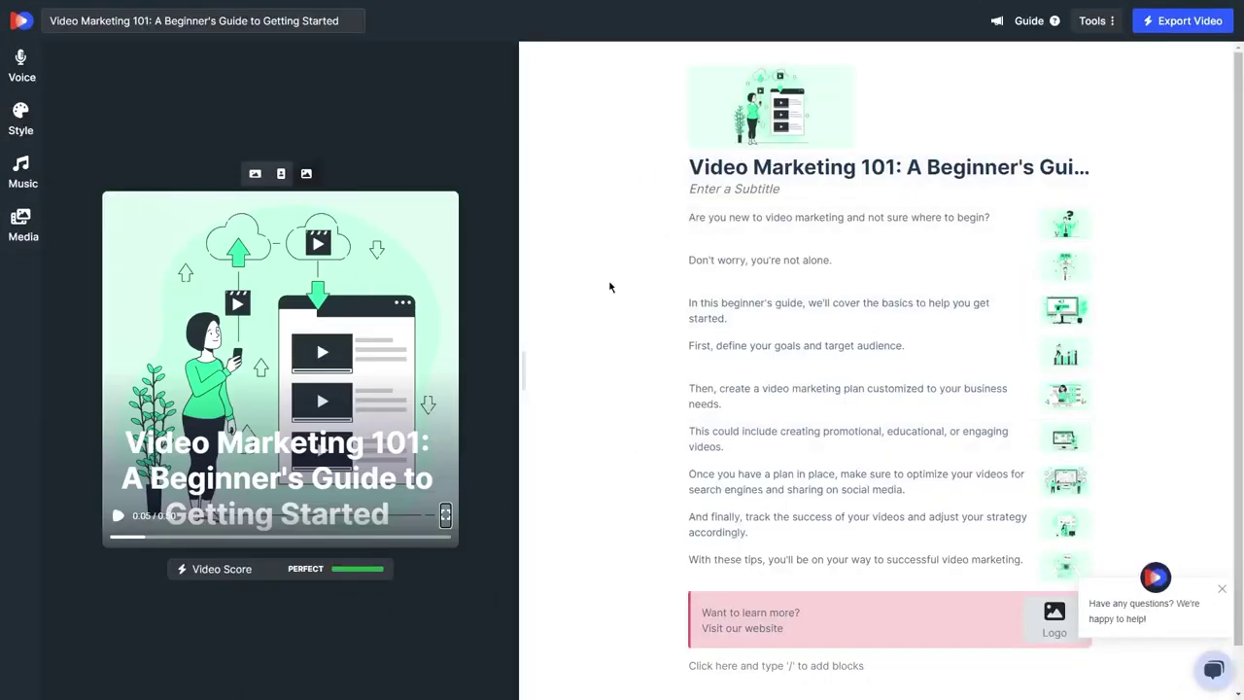
Play the 50-second preview and jump through its scenes, from cover the basics to track the success
click(118, 515)
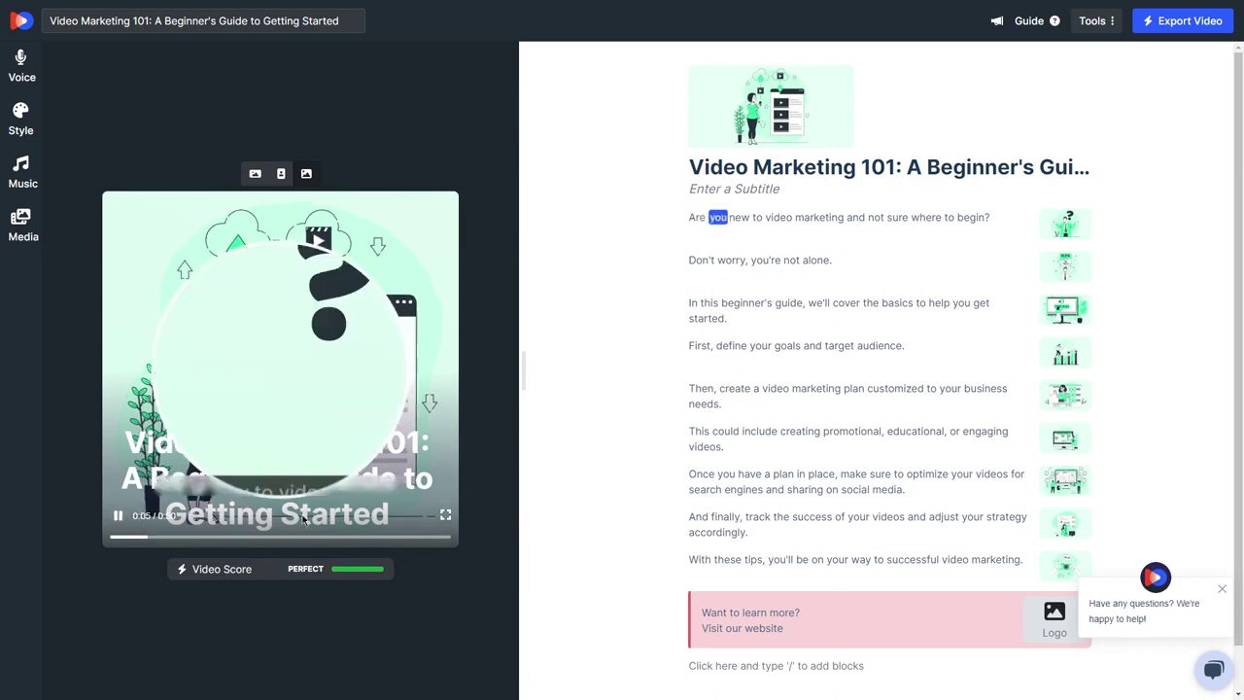
click(201, 536)
click(260, 537)
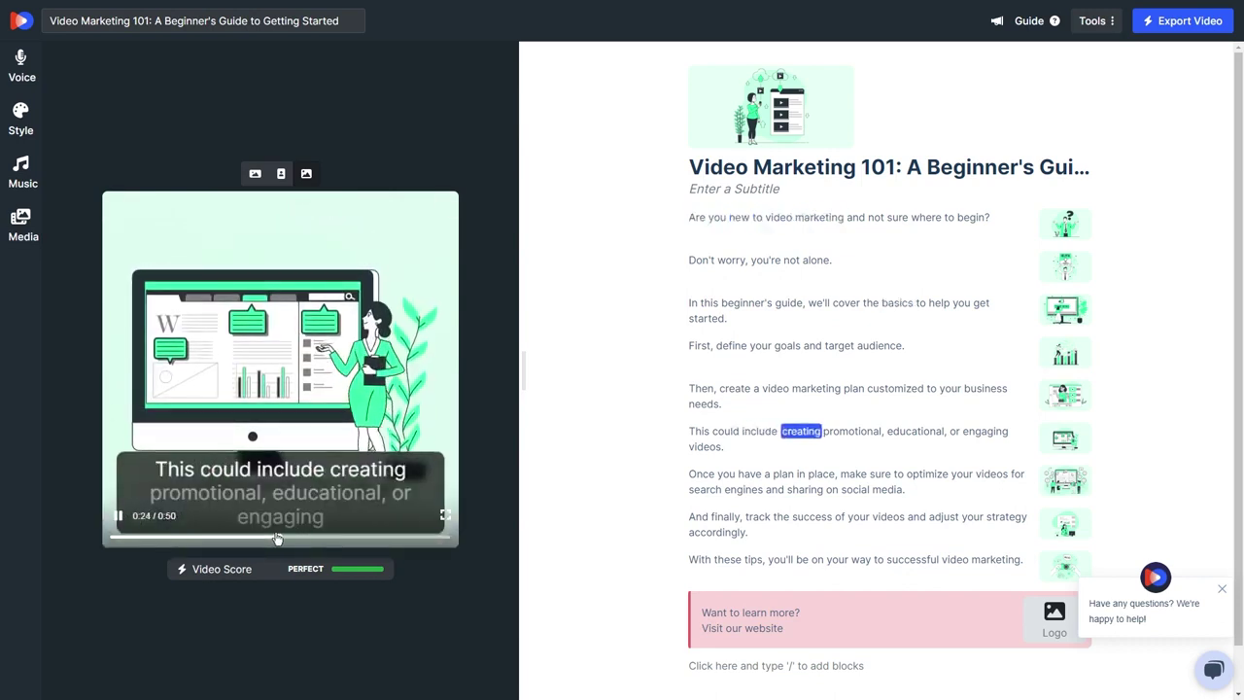
click(322, 537)
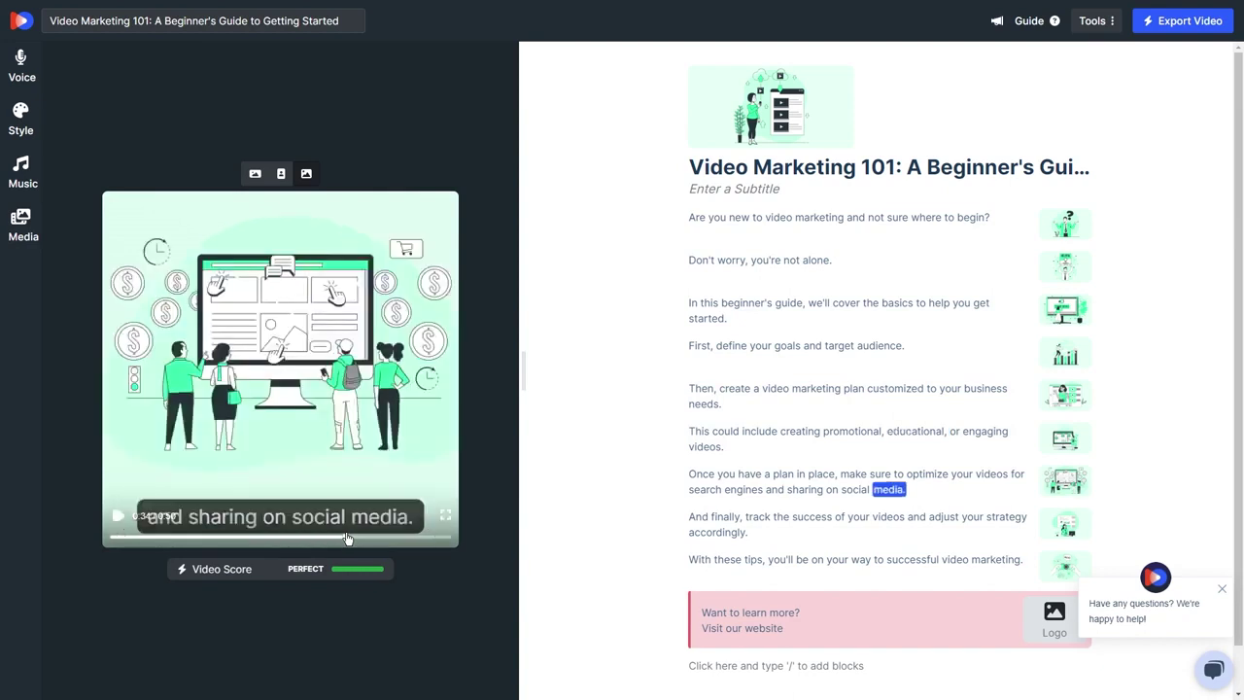
scroll(777, 277, down, 1)
click(777, 277)
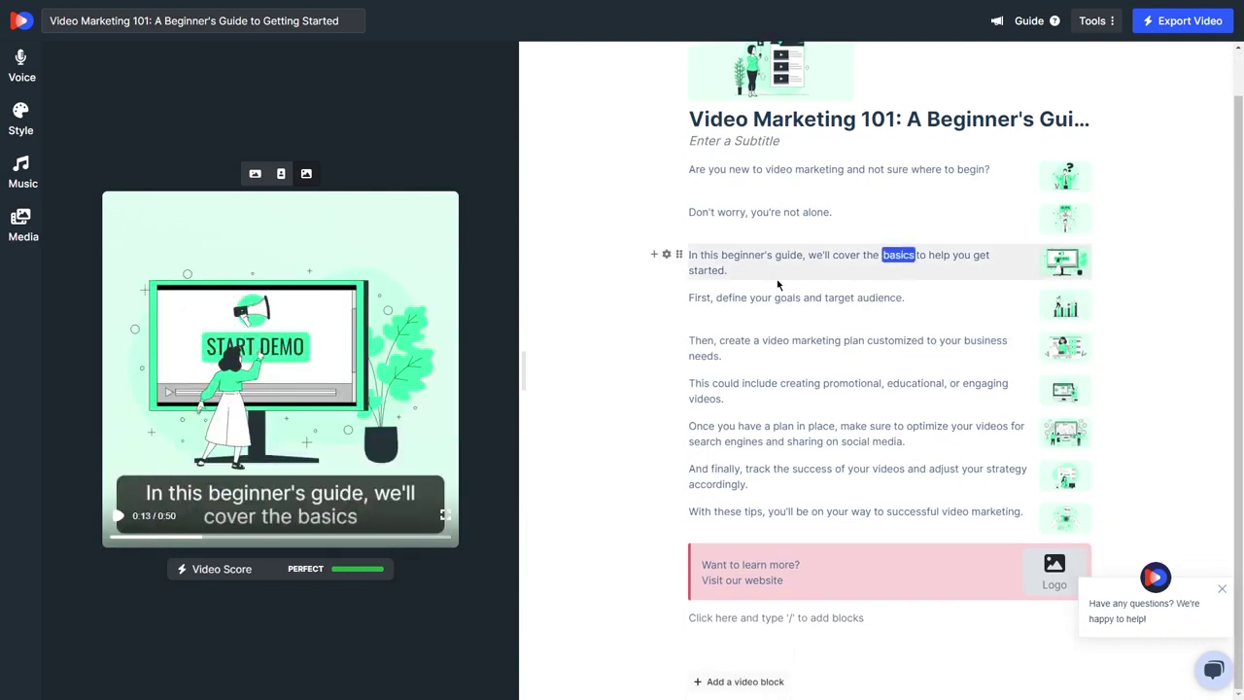
drag(205, 542, 422, 544)
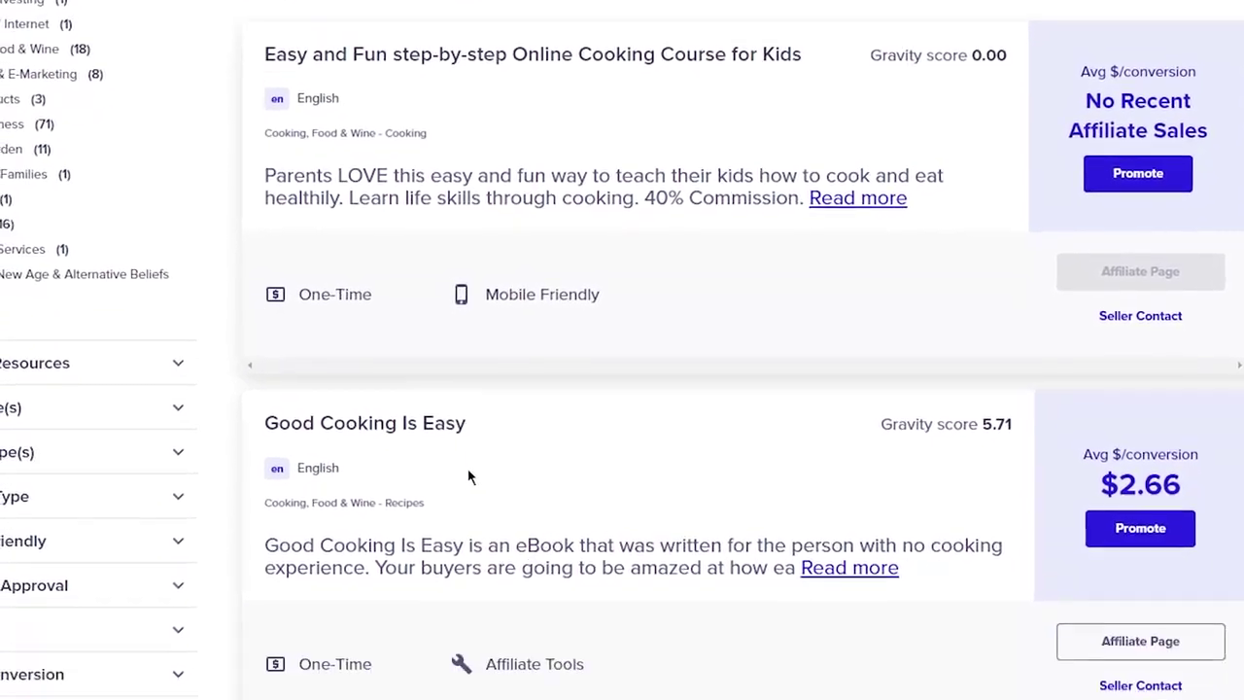
Select the 'Good Cooking Is Easy' product title in the ClickBank marketplace
drag(469, 424, 260, 414)
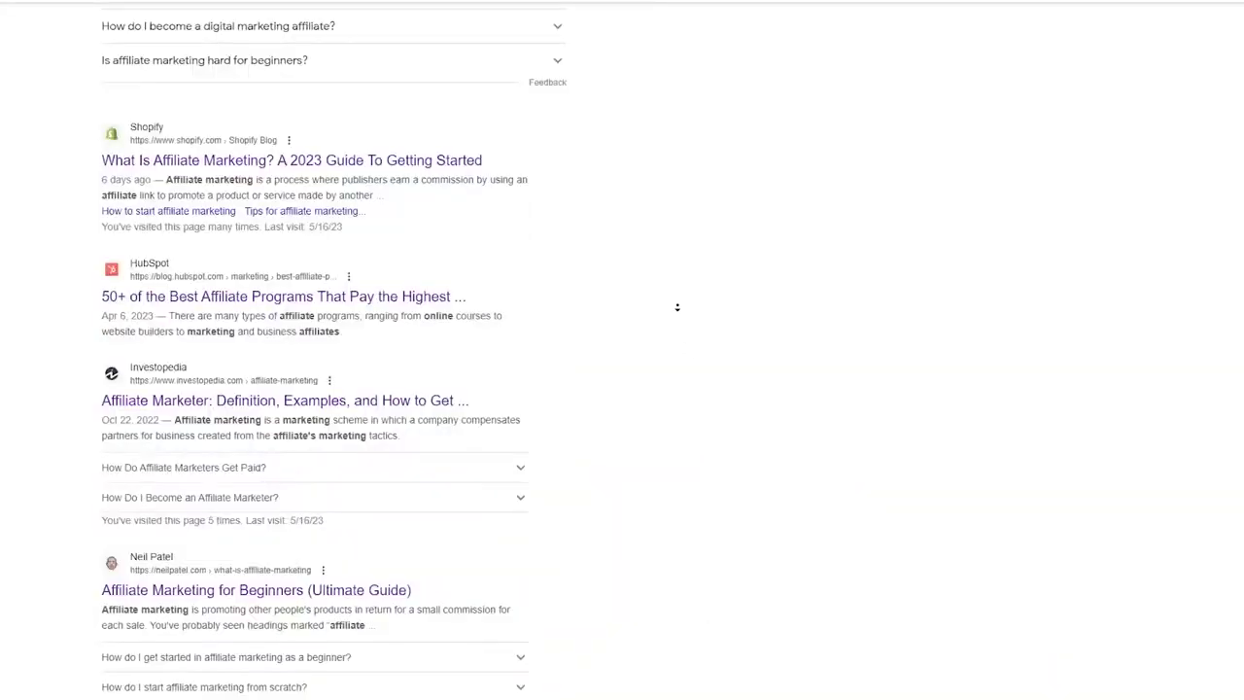
Browse the Google affiliate marketing results on pages 1 and 2
scroll(677, 307, down, 2)
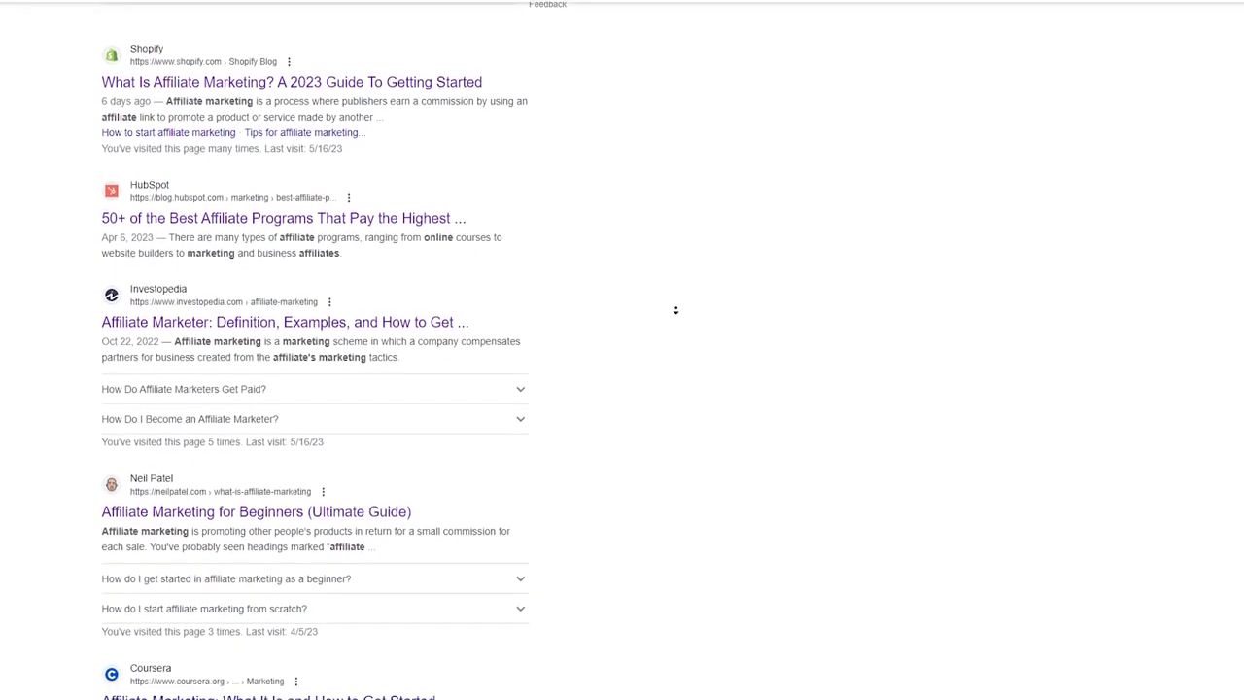
scroll(676, 311, down, 3)
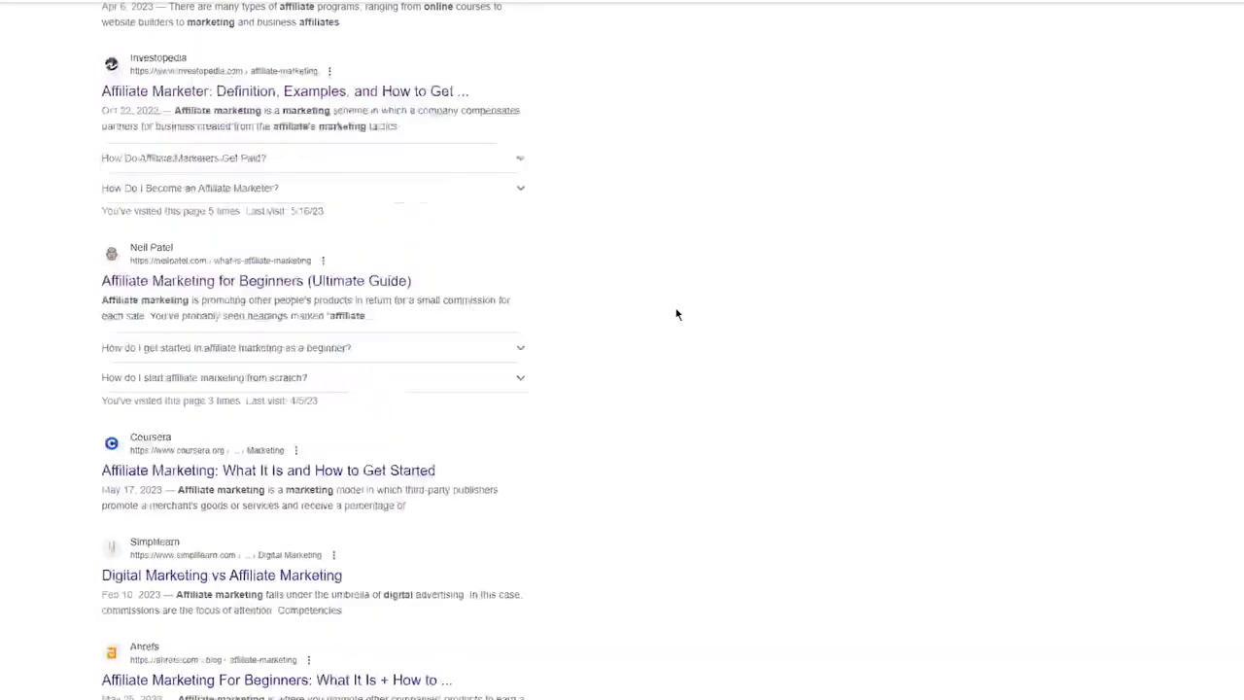
scroll(677, 314, down, 2)
scroll(686, 304, down, 2)
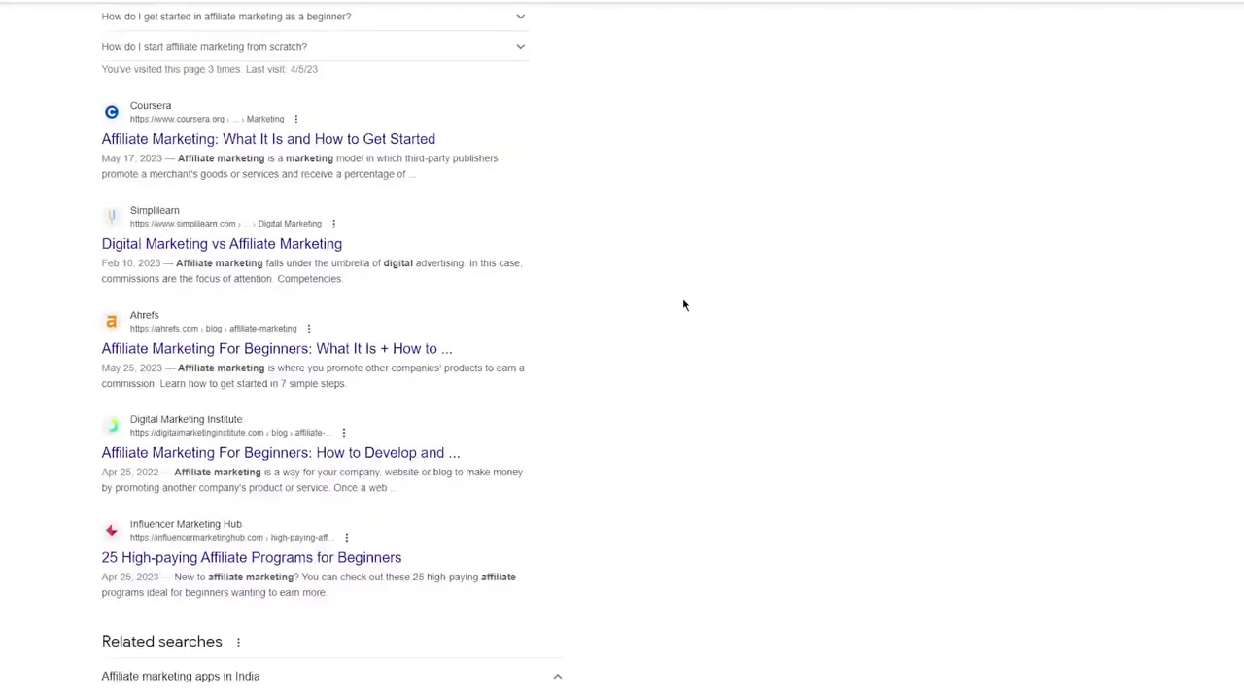
scroll(661, 331, down, 3)
scroll(580, 413, down, 3)
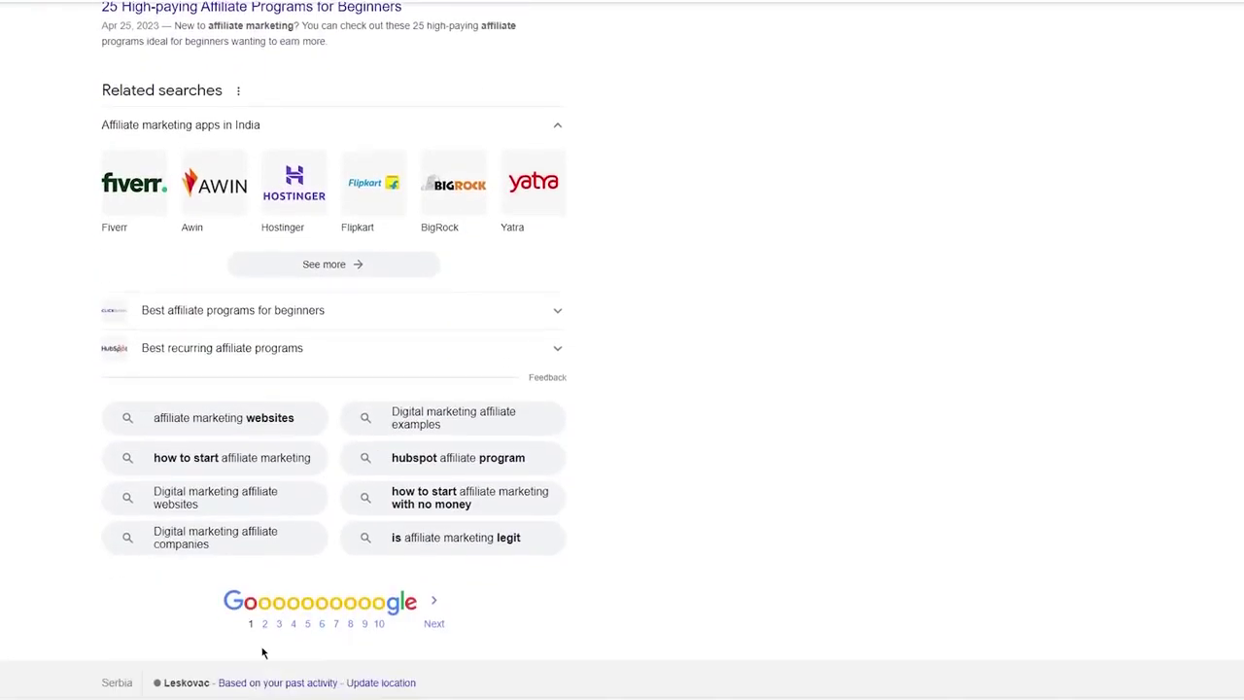
click(263, 624)
scroll(591, 436, down, 2)
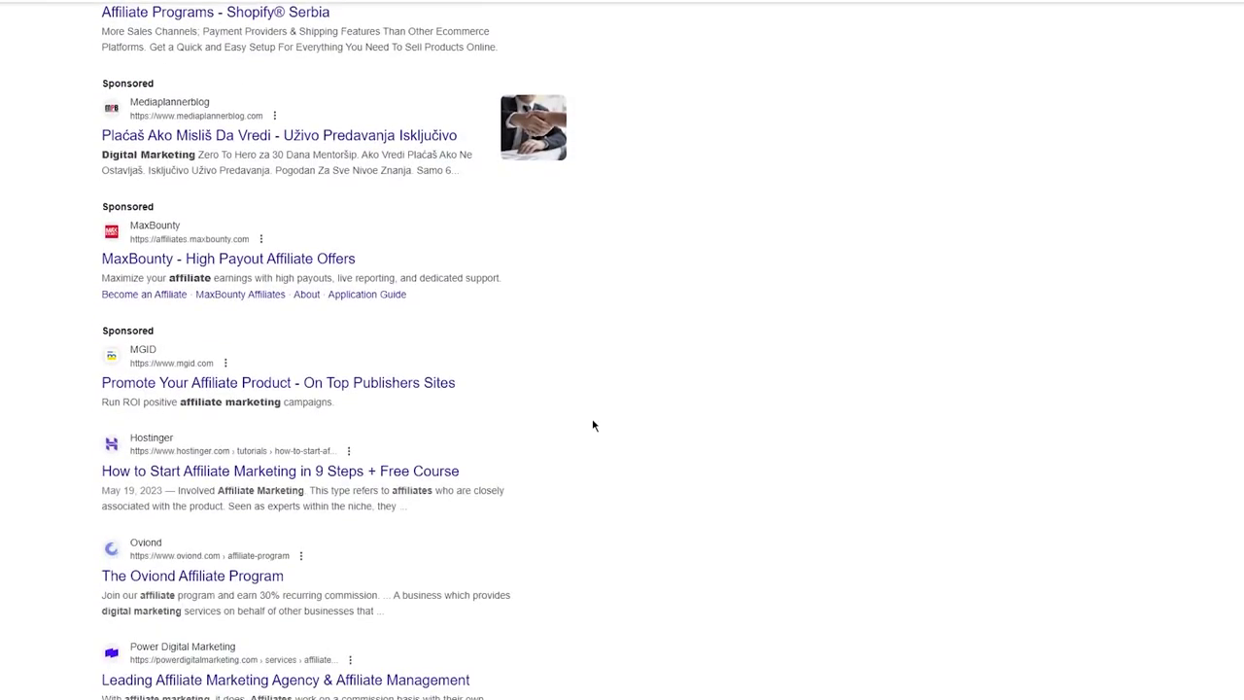
scroll(591, 424, up, 2)
scroll(591, 422, down, 1)
scroll(593, 410, down, 2)
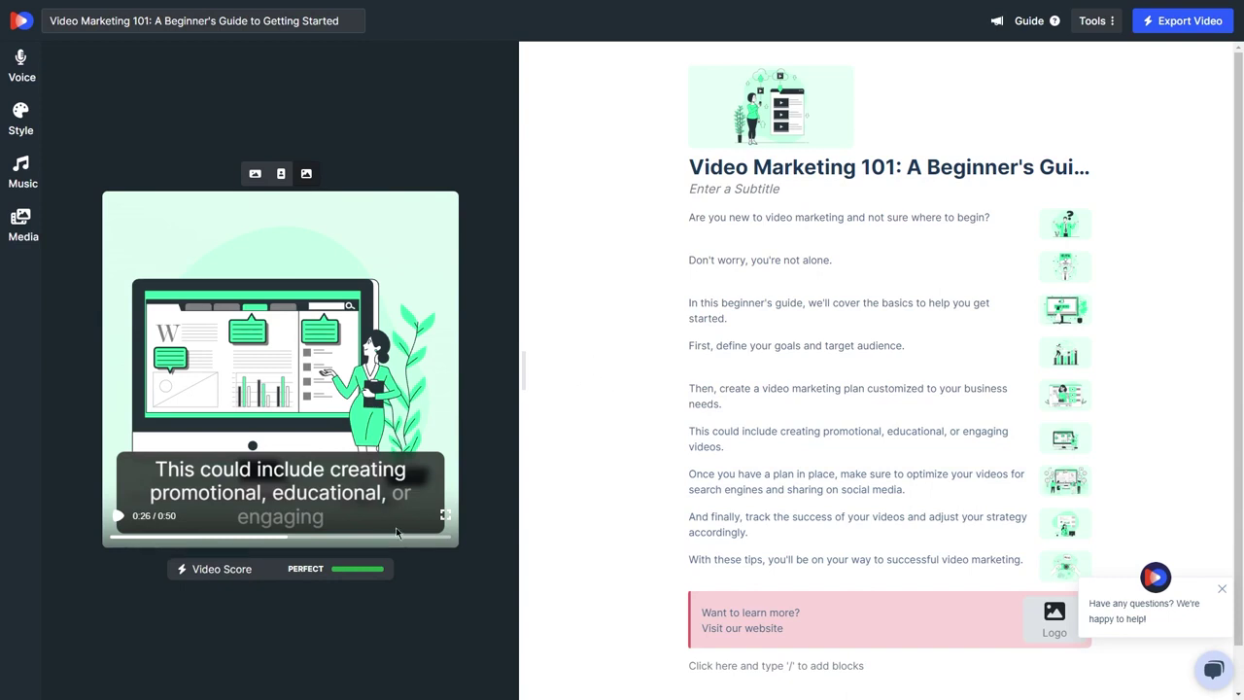
Jump to the closing 'Want to learn more? Visit our website' call-to-action scene
click(433, 537)
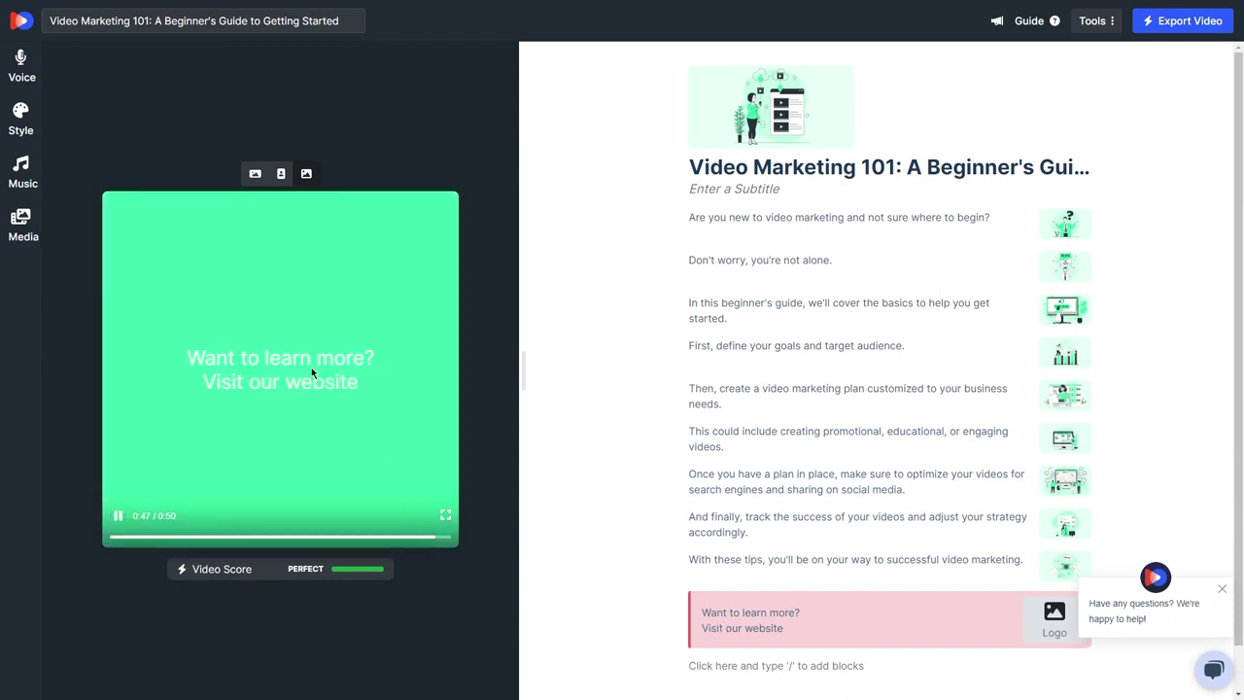
mouse_move(122, 522)
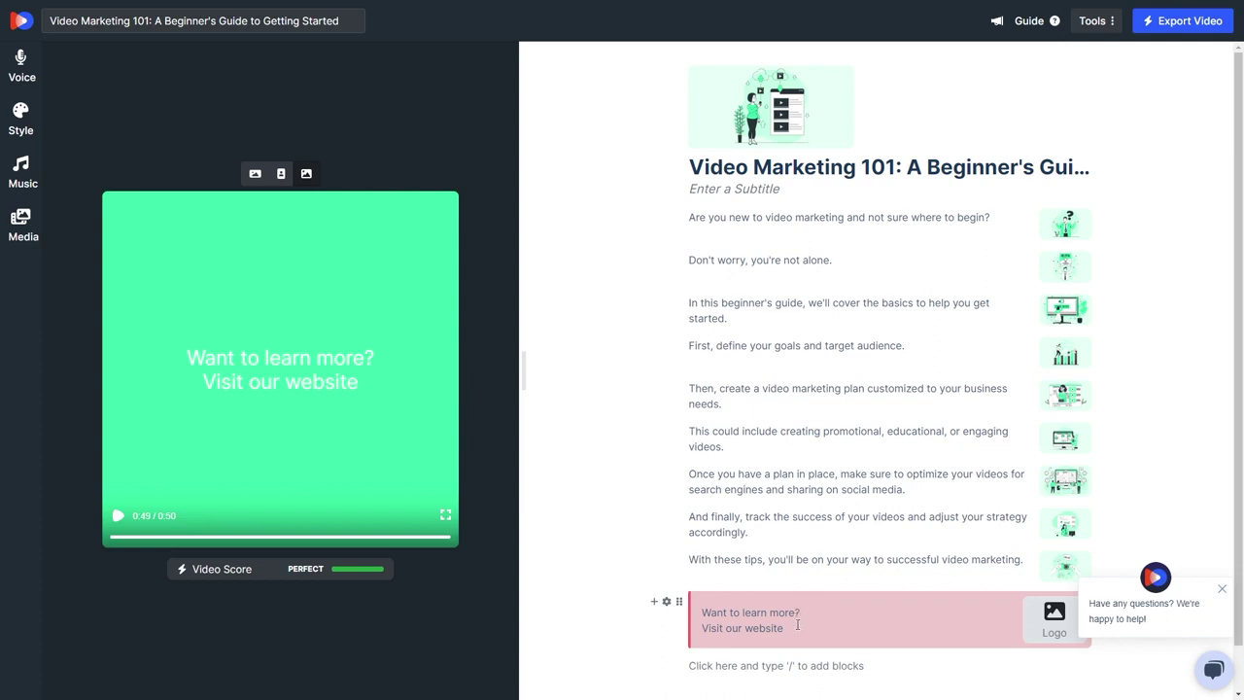
text(http://bitly.ws/HdaC)
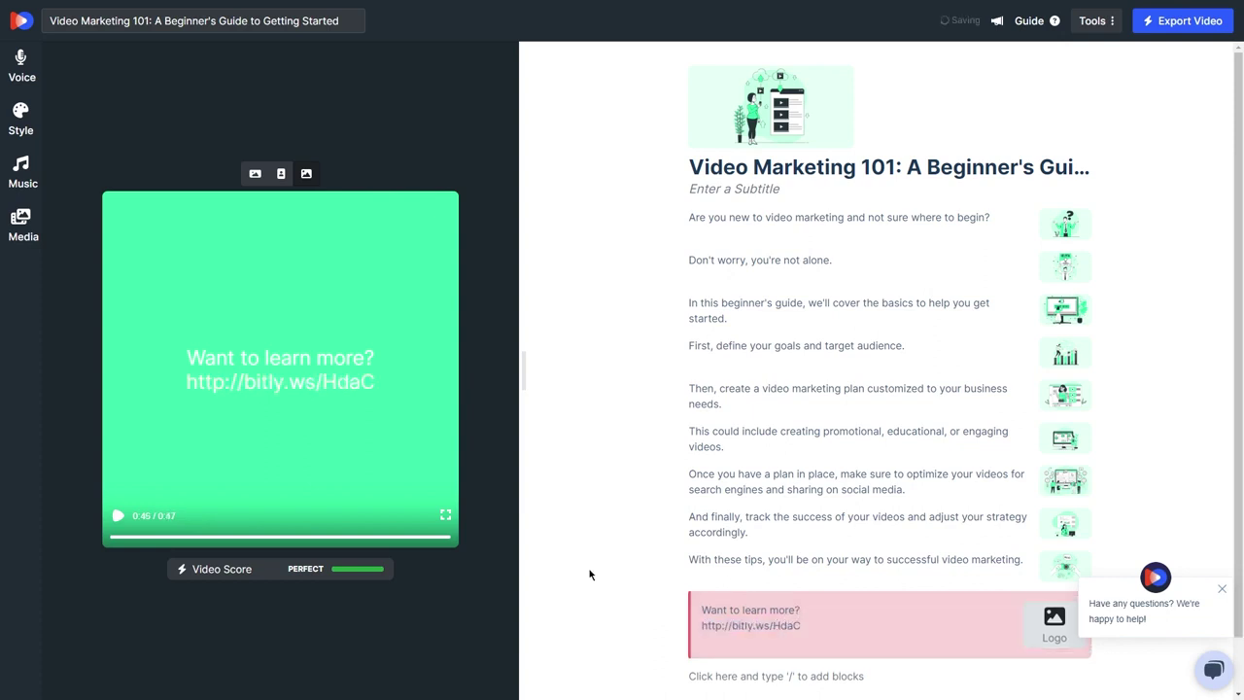